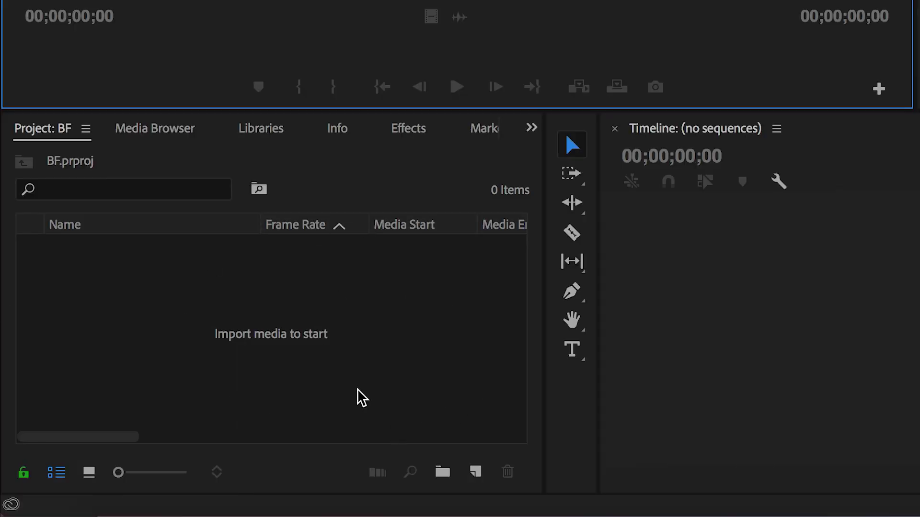
Create a bin named Footage and import 125_9641.MXF into it
left_click(443, 472)
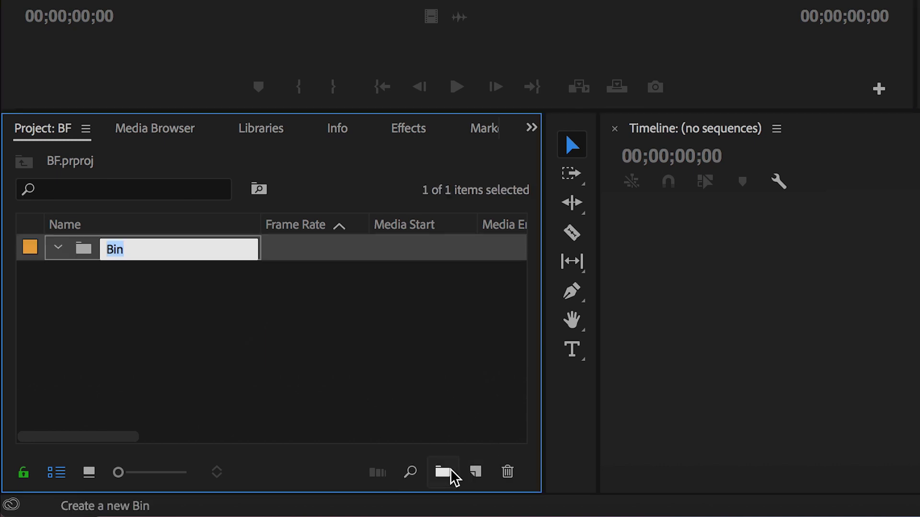
type("tage")
left_click(111, 264)
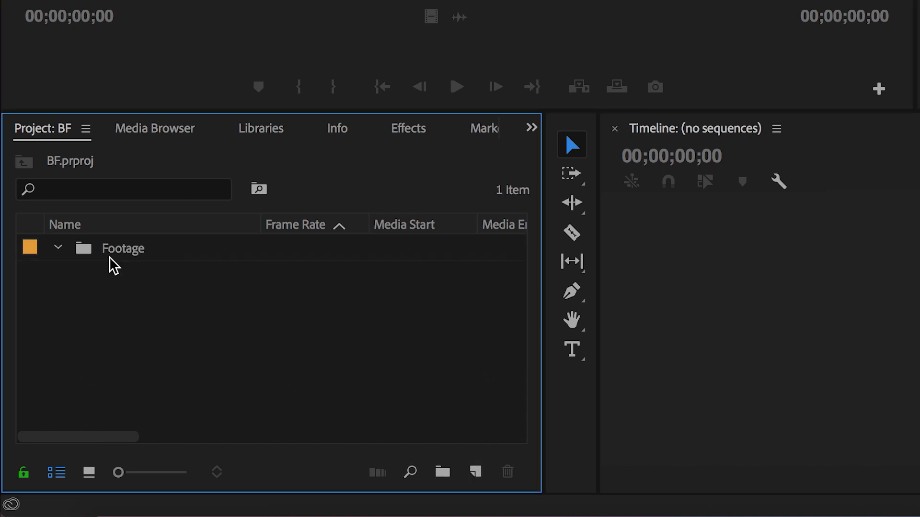
double_click(90, 250)
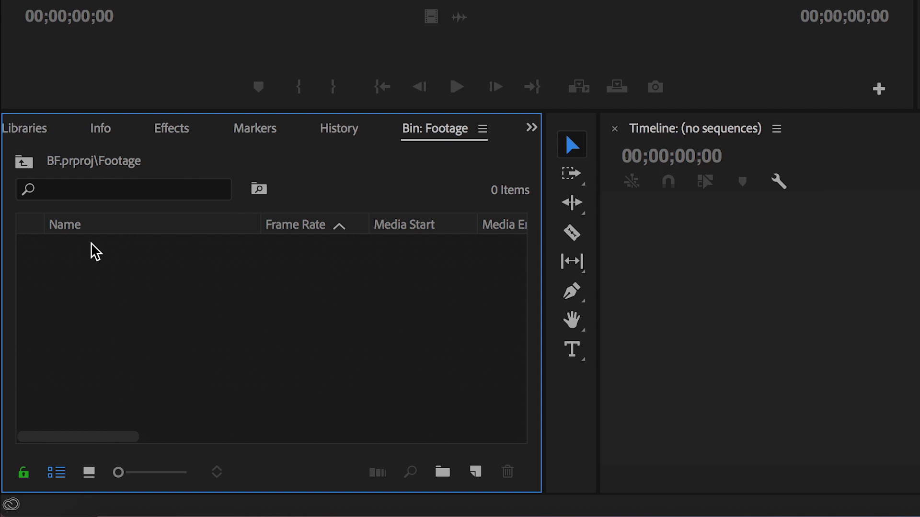
right_click(318, 341)
left_click(456, 461)
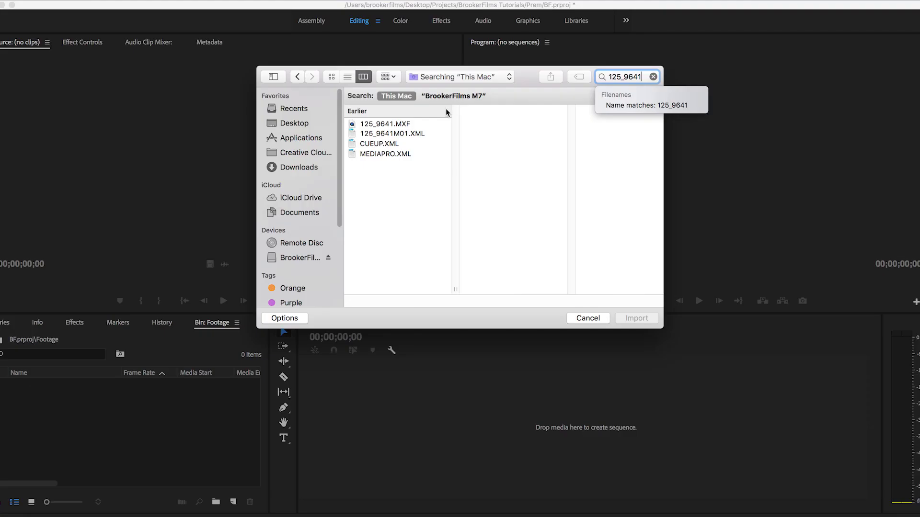
left_click(406, 127)
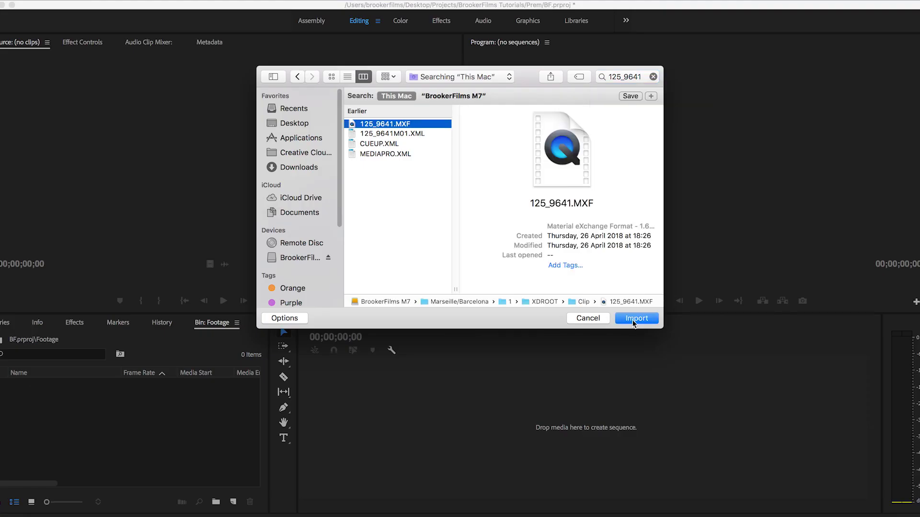
left_click(634, 318)
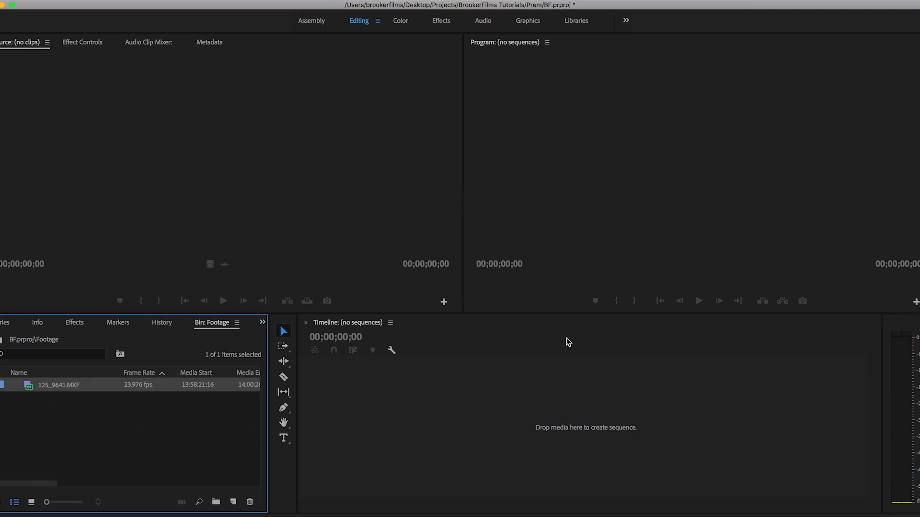
Build sequence 125_9641 from the clip, unlink its audio and select the audio clips
right_click(61, 387)
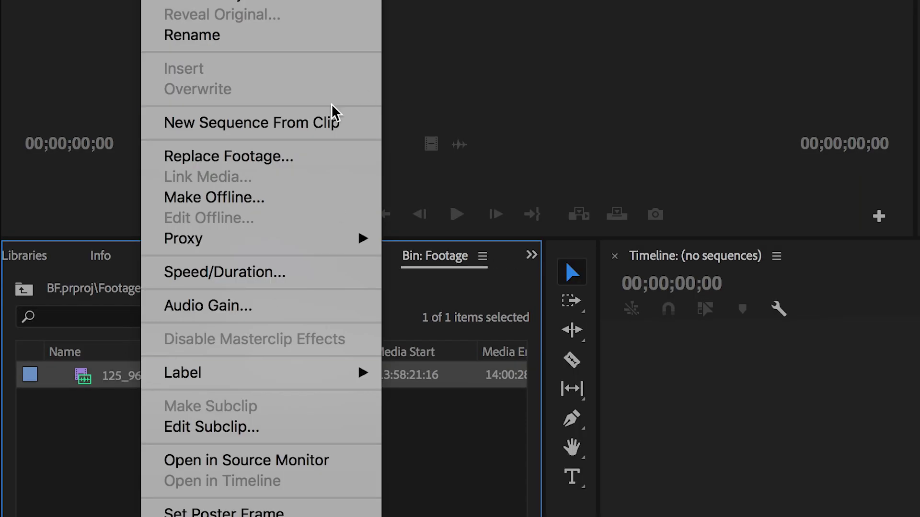
left_click(313, 124)
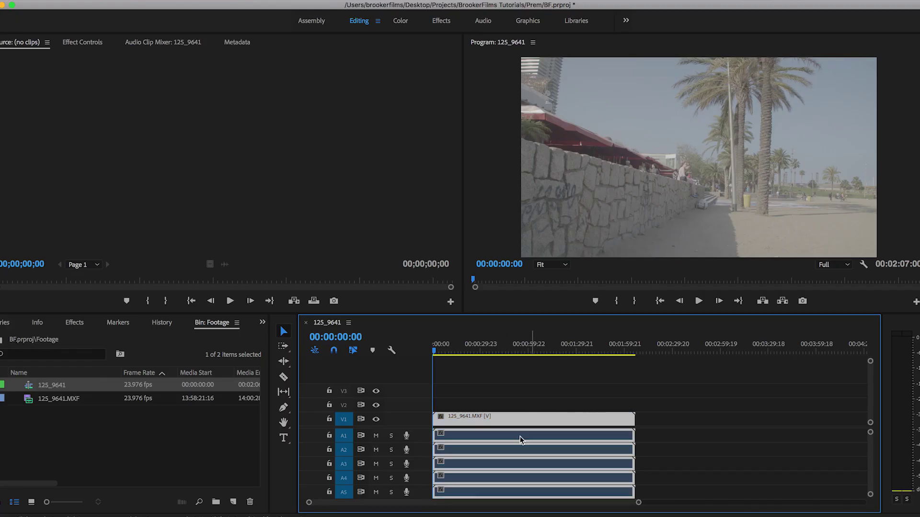
right_click(520, 440)
left_click(532, 178)
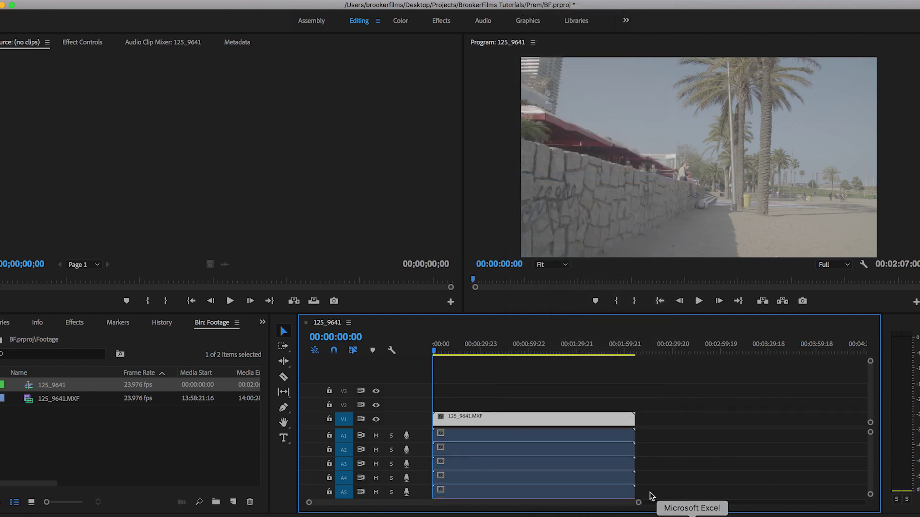
left_click_drag(658, 430, 474, 507)
Delete the audio clips and cut the video where the backflip begins, at 01:18:02
key("Delete")
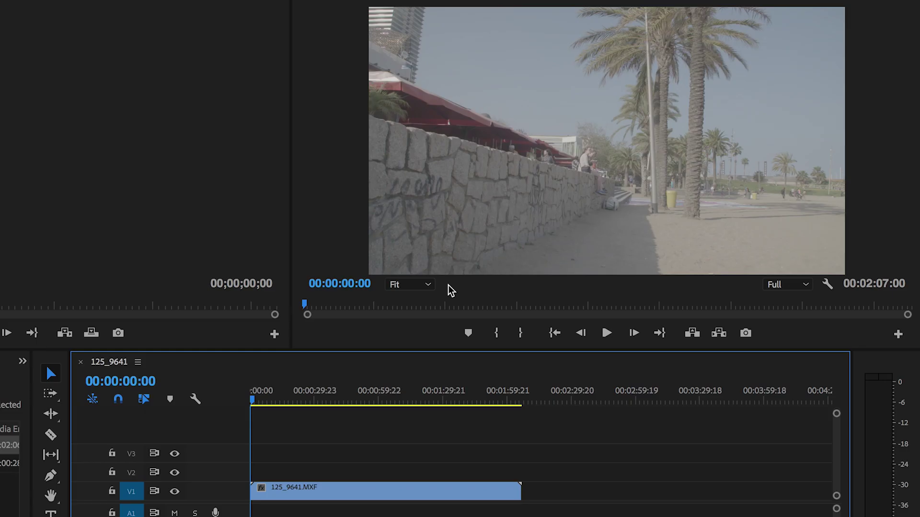
mouse_move(337, 396)
left_mouse_down()
mouse_move(430, 390)
mouse_move(421, 389)
left_mouse_up()
key("c")
left_click(417, 493)
key("v")
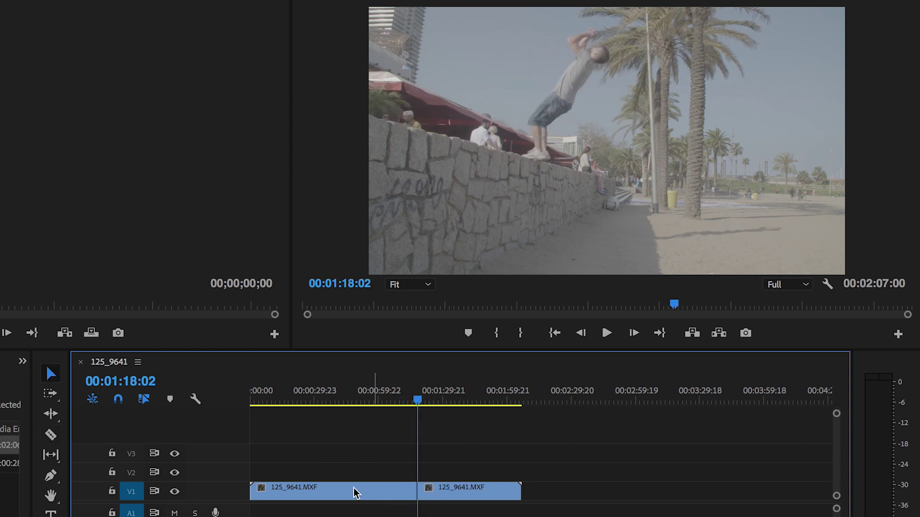
left_click(366, 490)
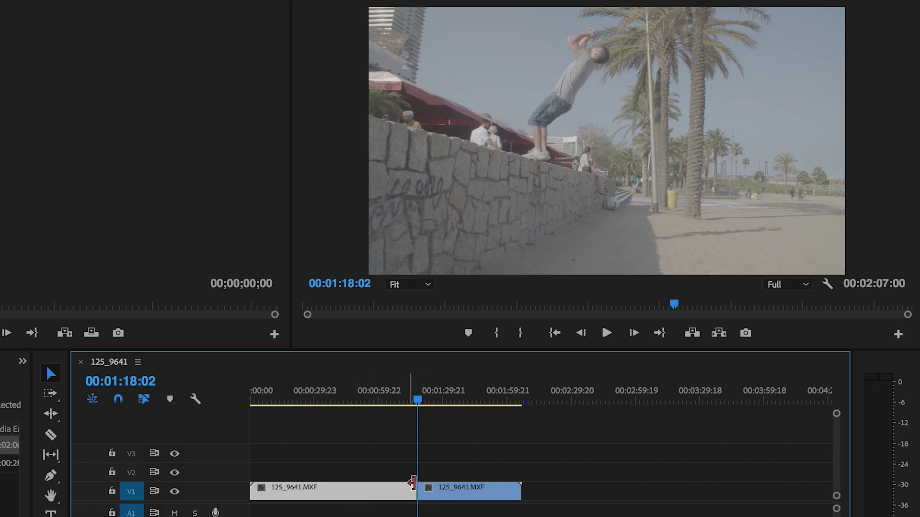
Cut at 01:32:05, delete the outer pieces, and move the backflip clip to the timeline start
key("c")
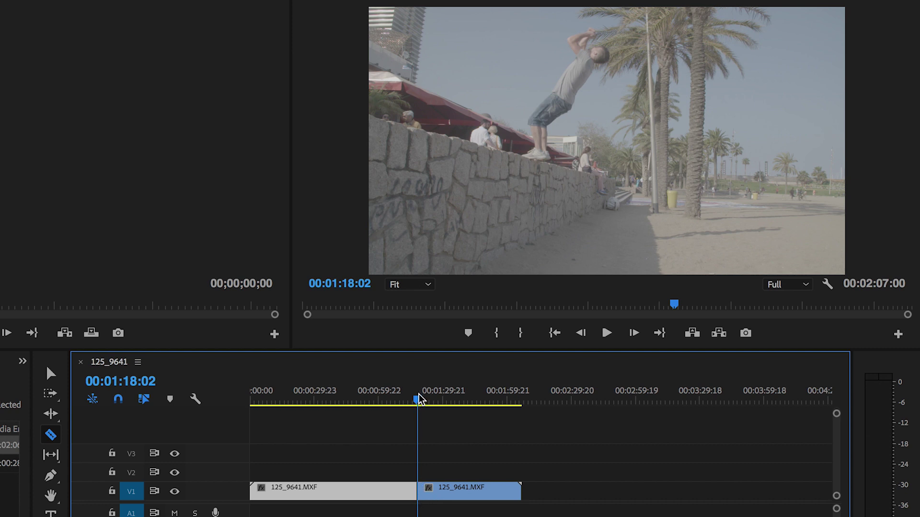
left_click_drag(418, 400, 437, 402)
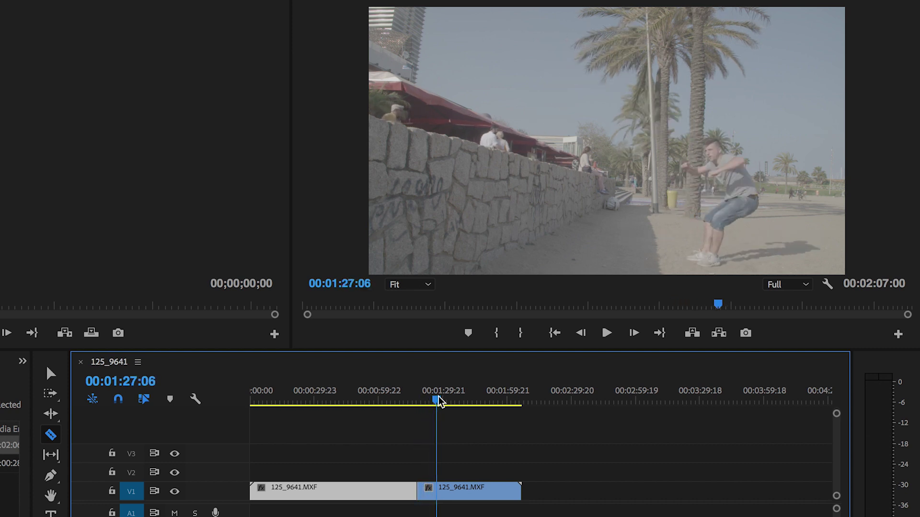
left_click_drag(438, 401, 450, 401)
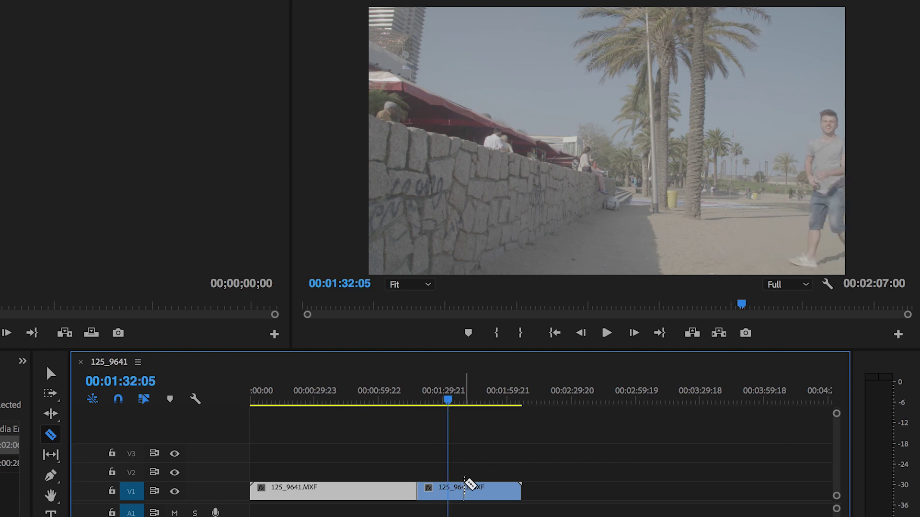
left_click(449, 489)
key("v")
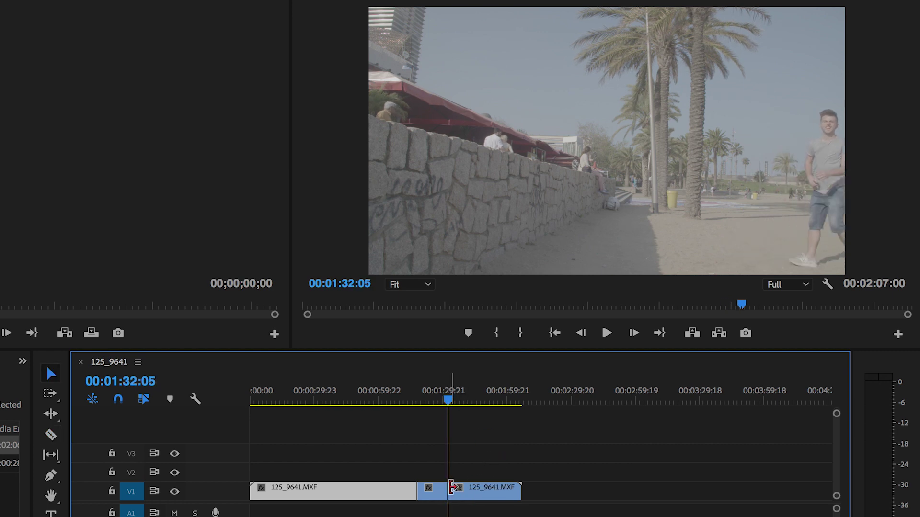
left_click(483, 491)
left_click(382, 493, "shift")
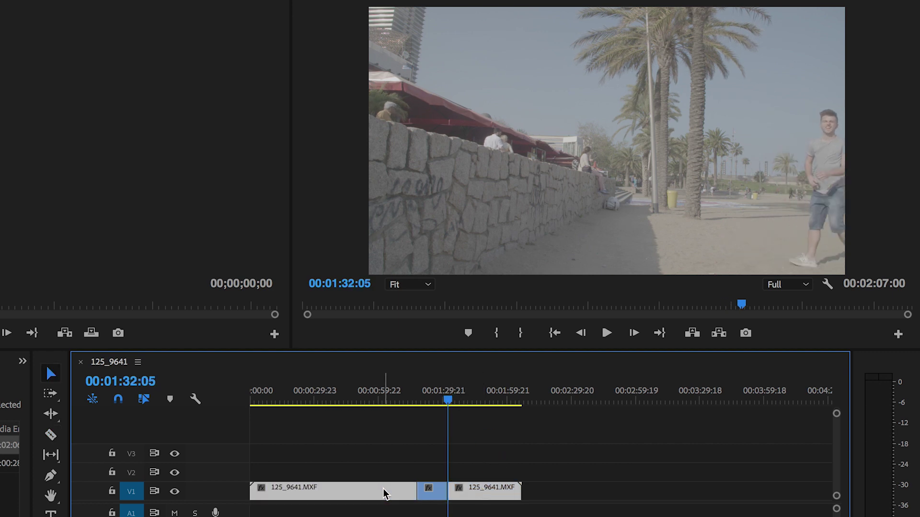
key("Delete")
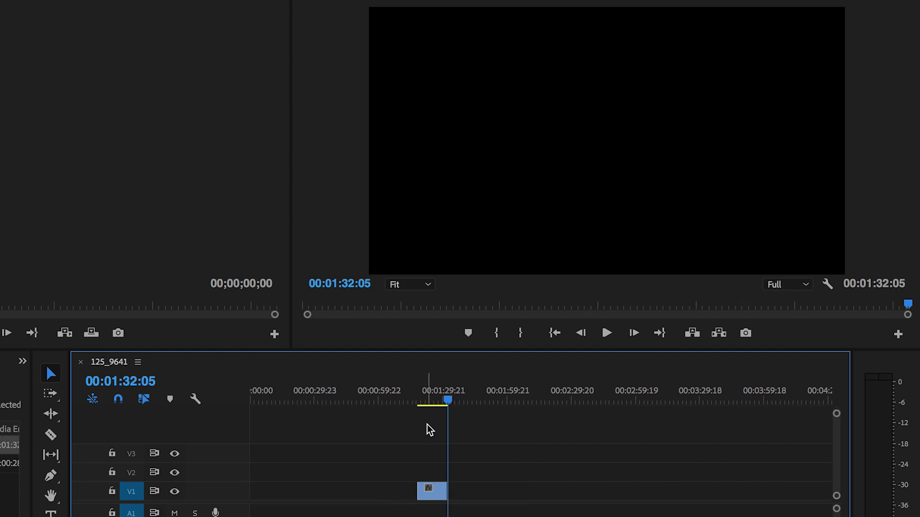
left_click(431, 441)
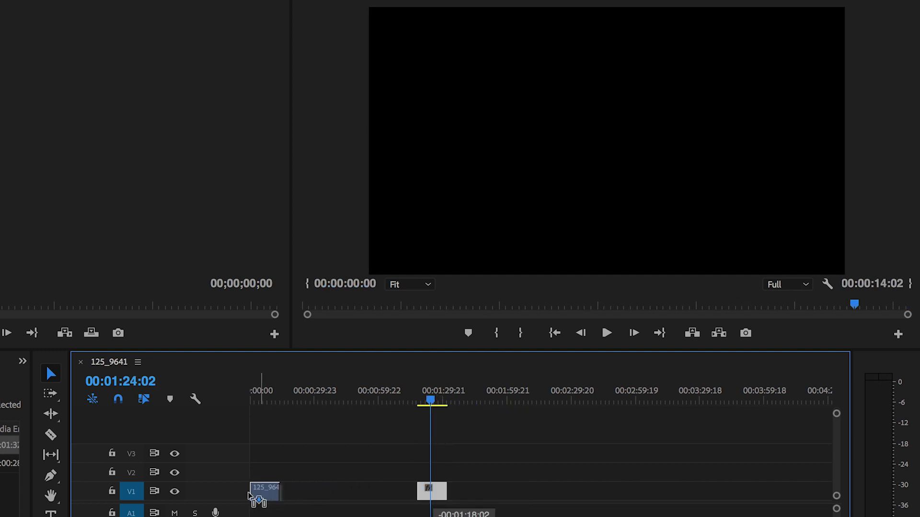
left_click_drag(433, 496, 267, 495)
Zoom to fit, play through the backflip, and park the playhead at 00:00:00:19
left_click(252, 403)
key("equal")
key("equal")
key("equal")
key("space")
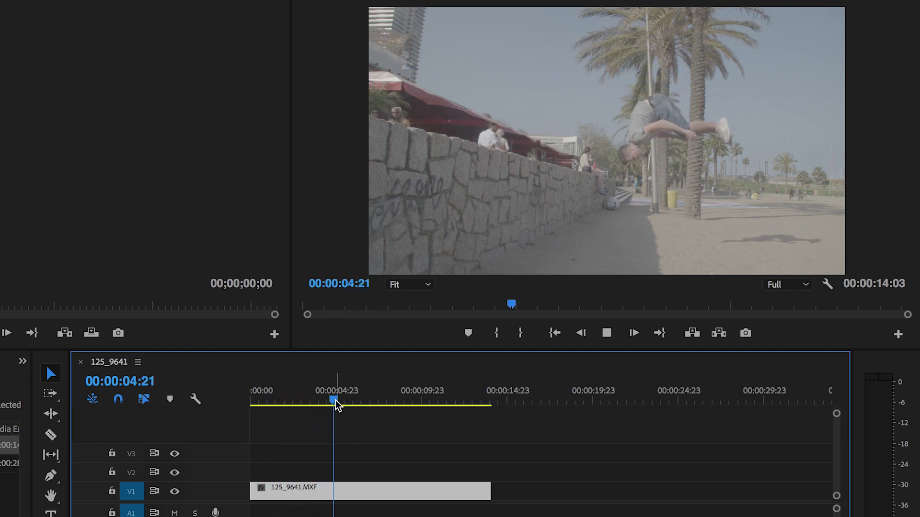
left_click_drag(338, 400, 242, 416)
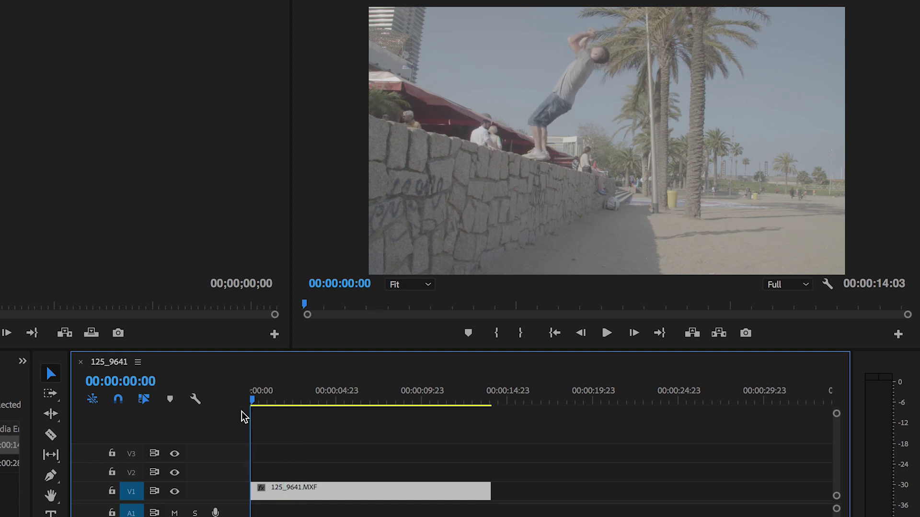
key("space")
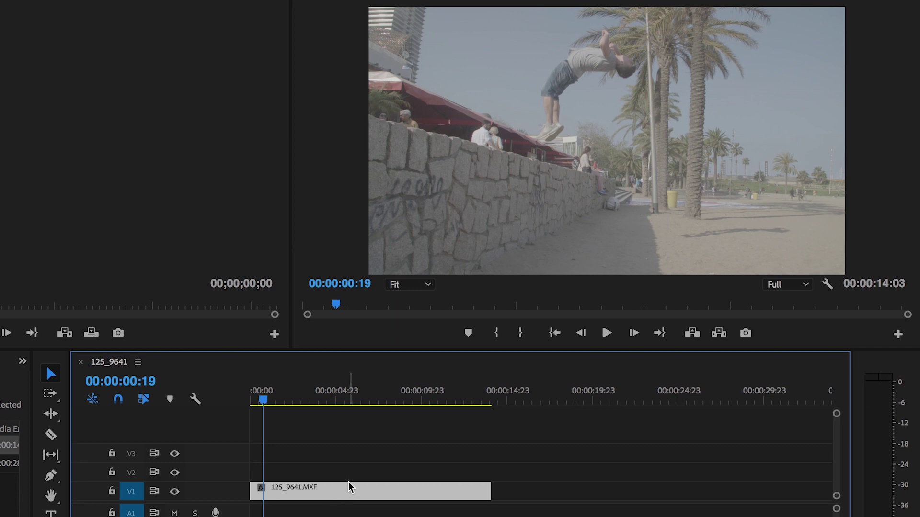
key("equal")
key("equal")
key("equal")
key("equal")
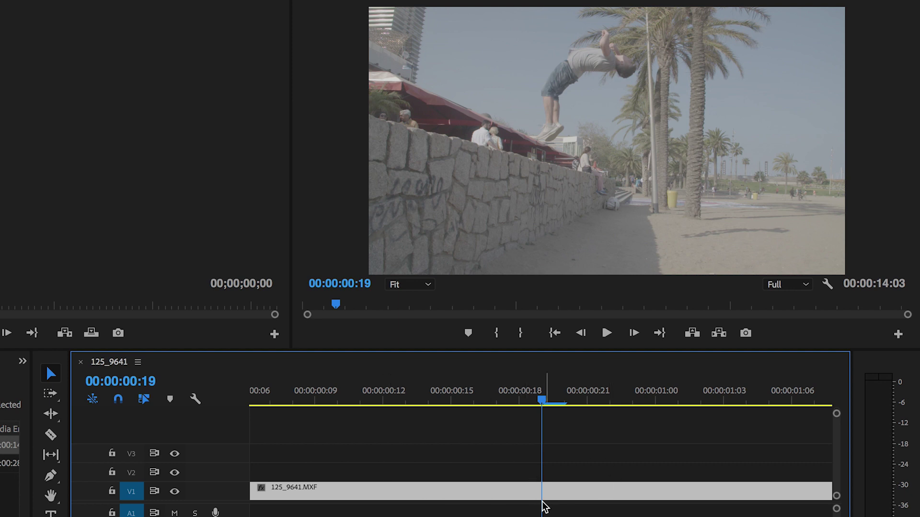
Razor-cut the backflip clip frame by frame from 00:00:00:19 onward
key("c")
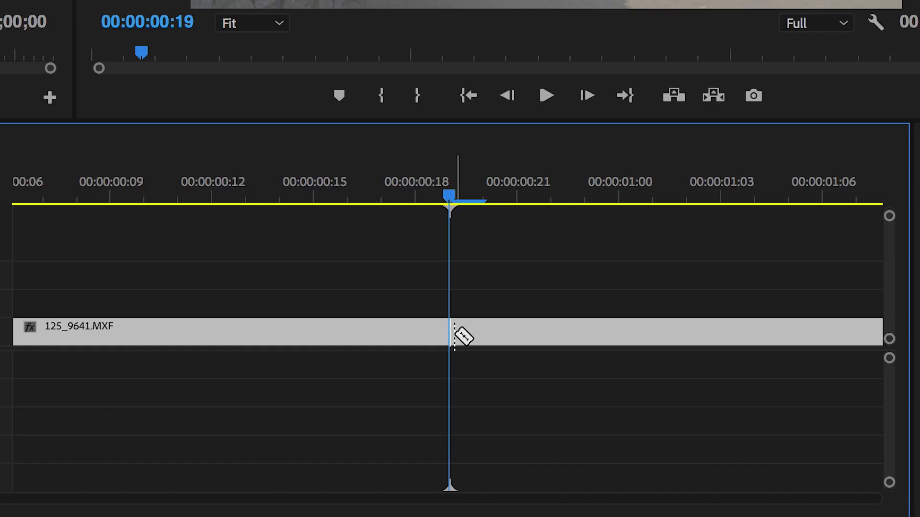
left_click(454, 336)
left_click(516, 334)
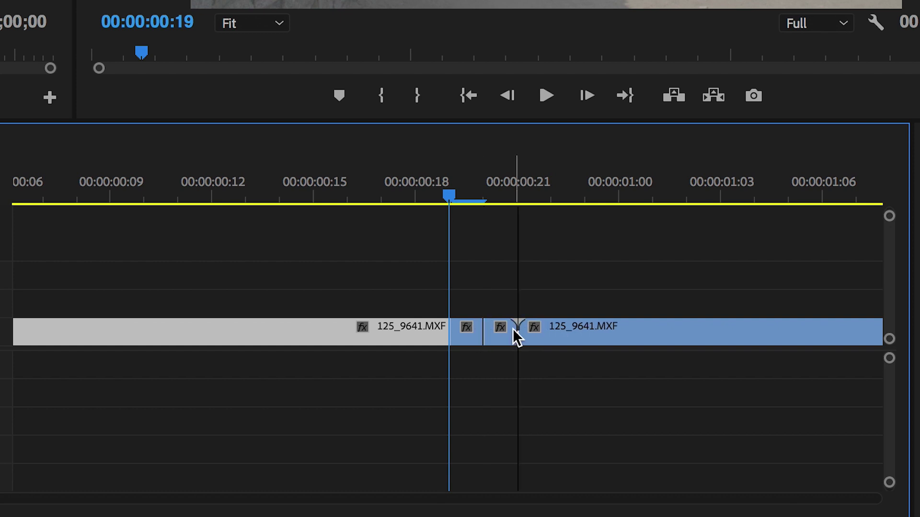
left_click(550, 332)
left_click(618, 332)
left_click(654, 333)
left_click(687, 334)
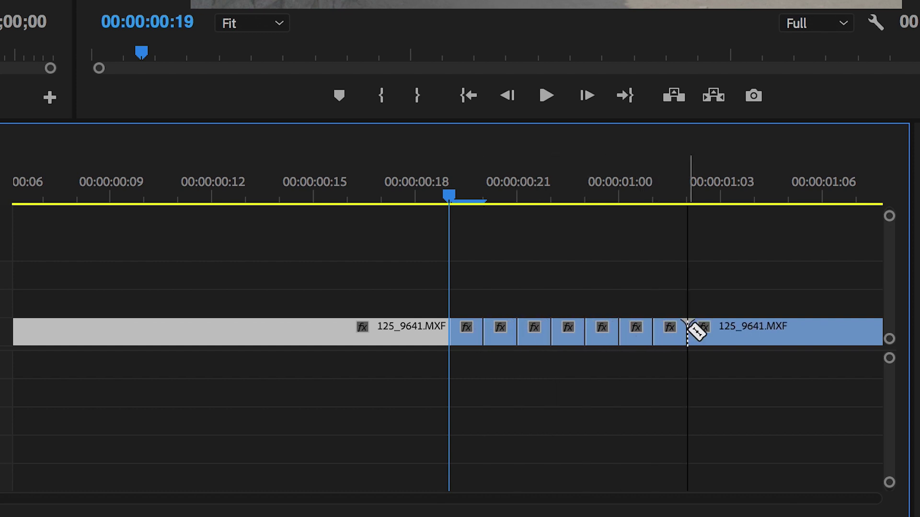
left_click(788, 332)
scroll(705, 330, "down", 3)
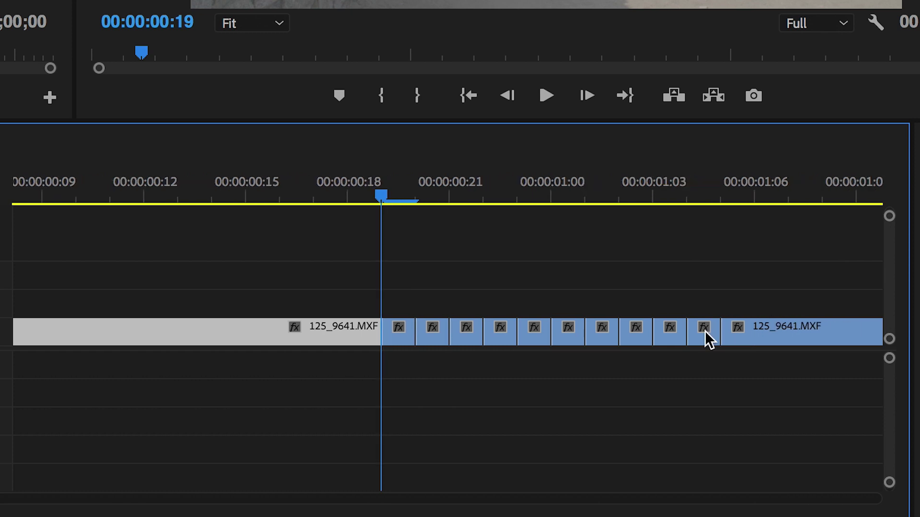
left_click(754, 332)
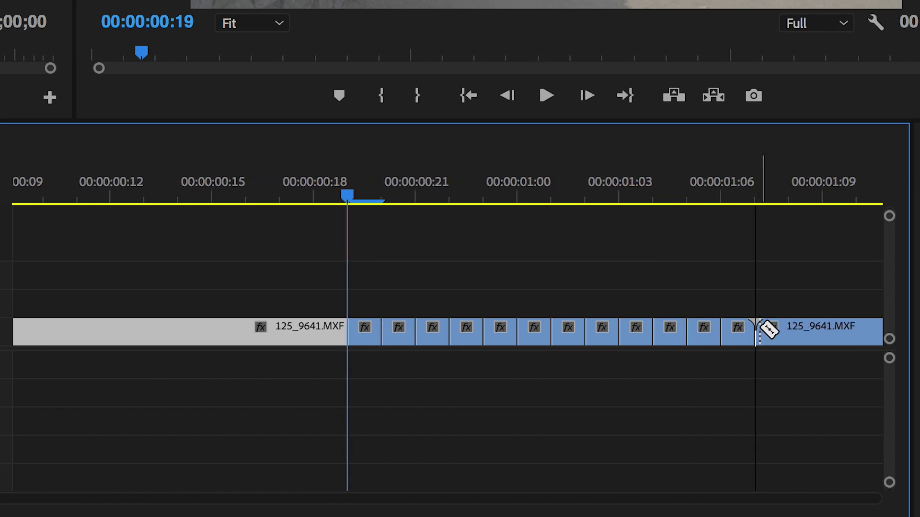
left_click(789, 332)
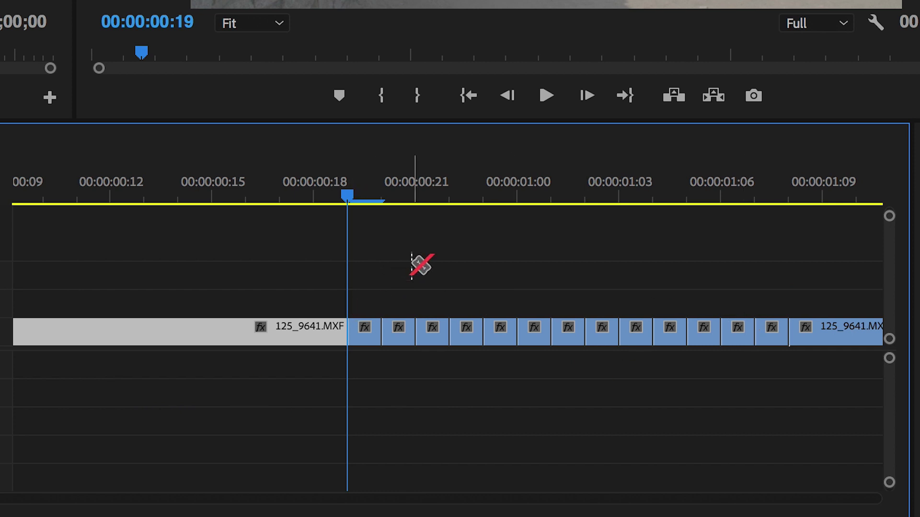
key("v")
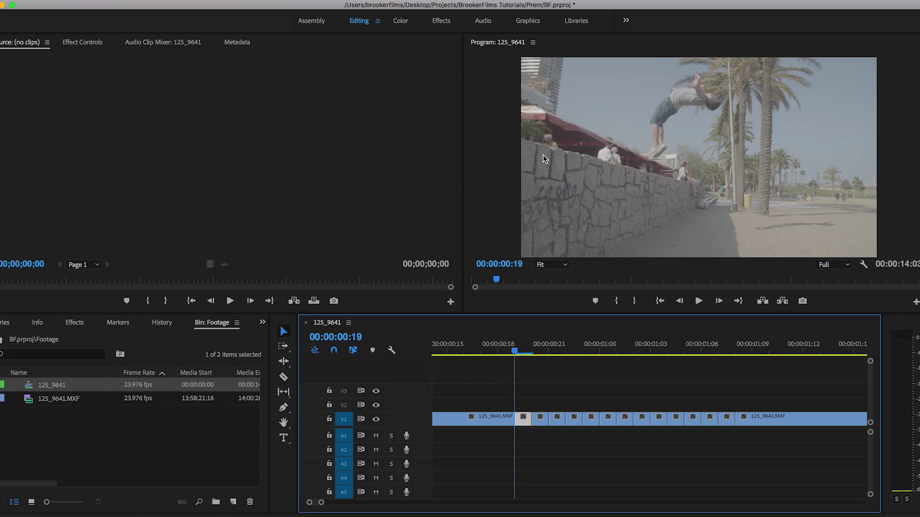
In Effect Controls, lower the first one-frame clip's Opacity to about a third (33%)
left_click(89, 42)
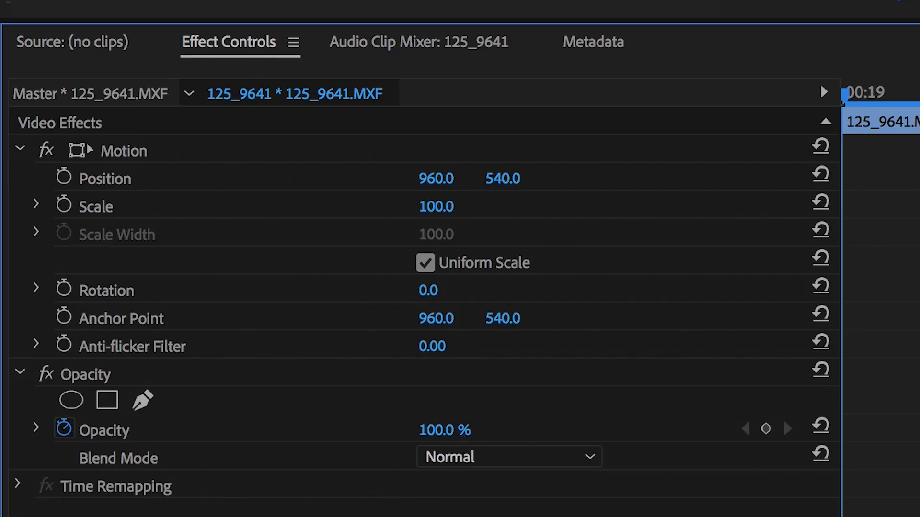
left_click_drag(440, 430, 389, 430)
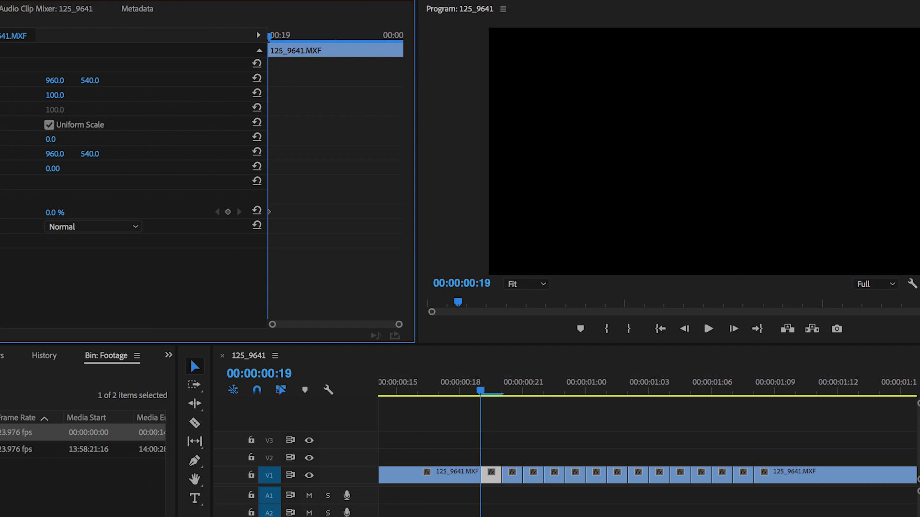
left_click_drag(56, 213, 80, 212)
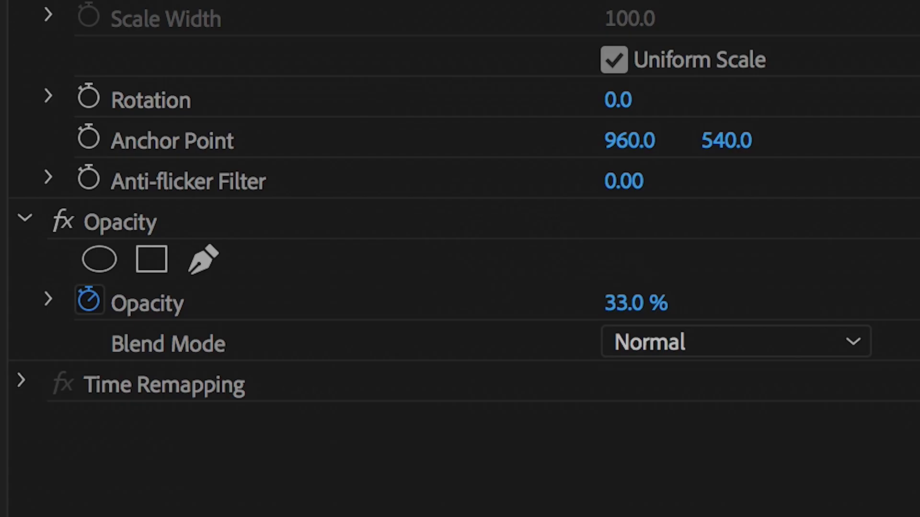
Copy the reduced Opacity effect and paste it onto the first three alternate one-frame clips
left_click(158, 226)
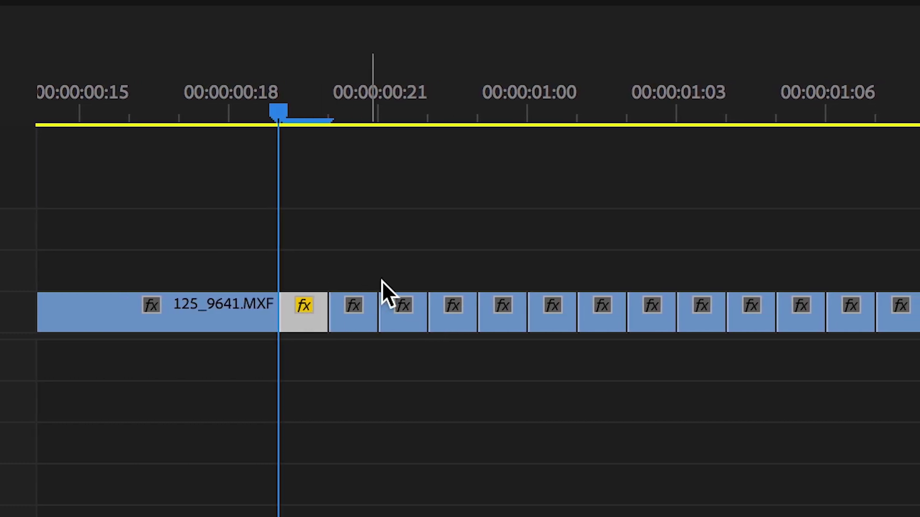
left_click(345, 311)
left_click(381, 316)
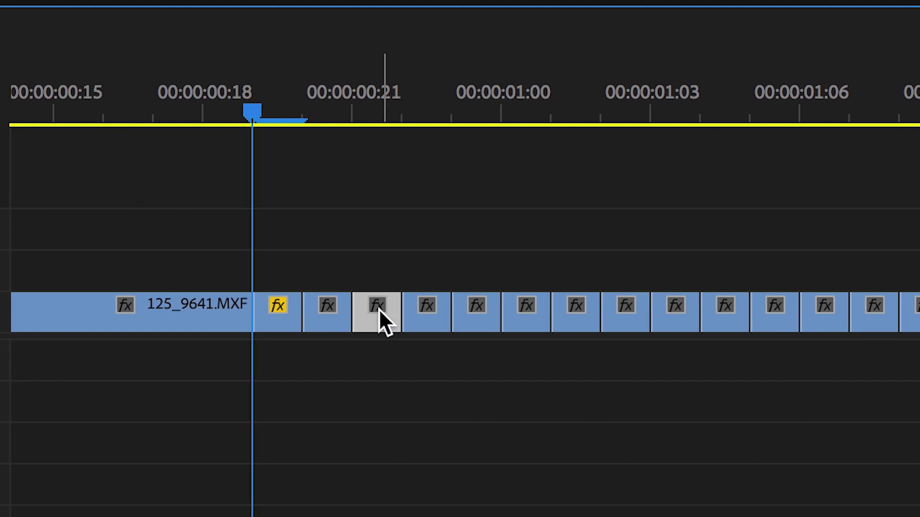
key("ctrl+v")
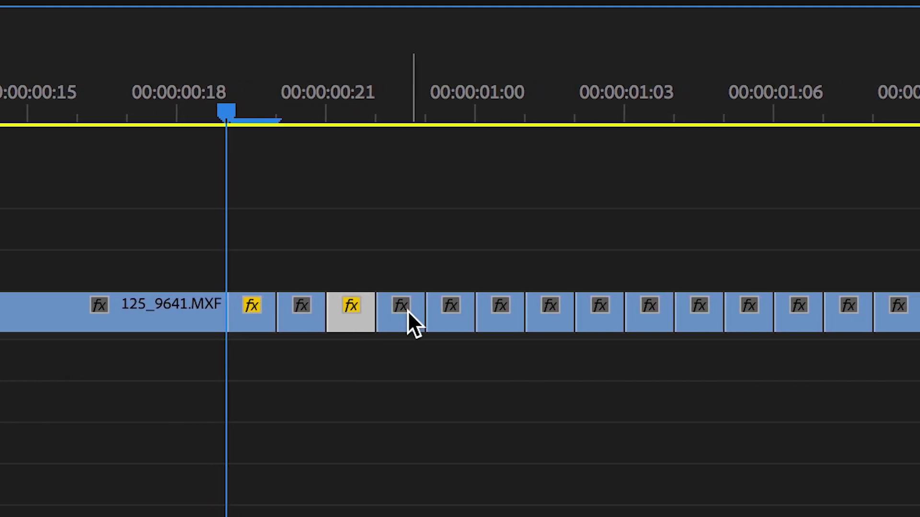
left_click(441, 314)
key("ctrl+v")
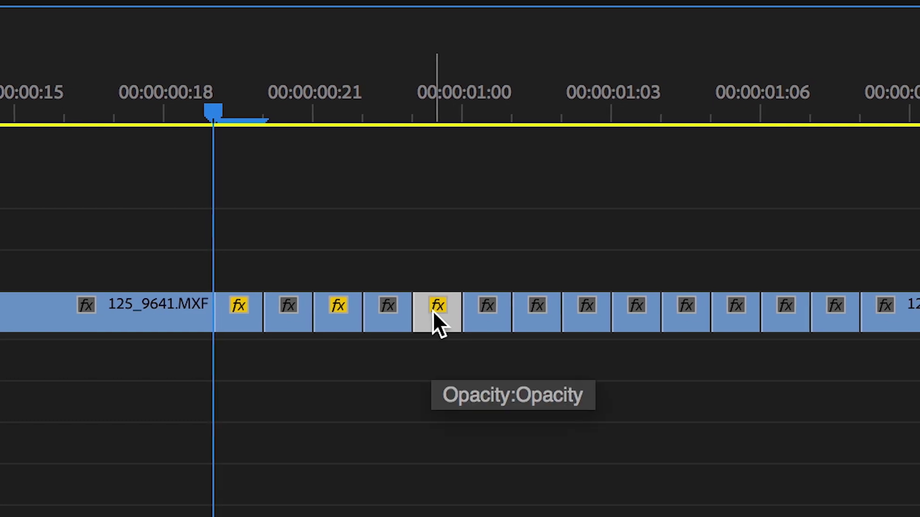
left_click(528, 316)
key("ctrl+v")
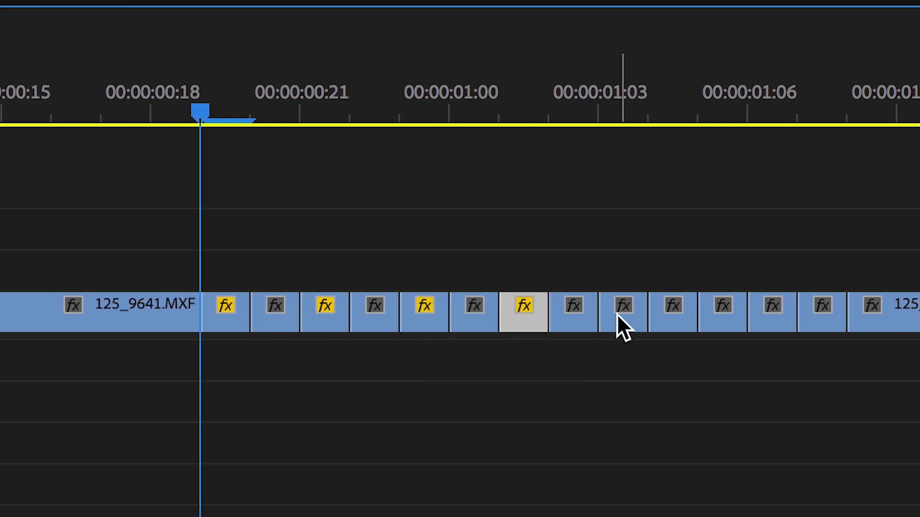
Paste the reduced opacity onto the remaining three alternate one-frame clips
left_click(617, 320)
key("ctrl+v")
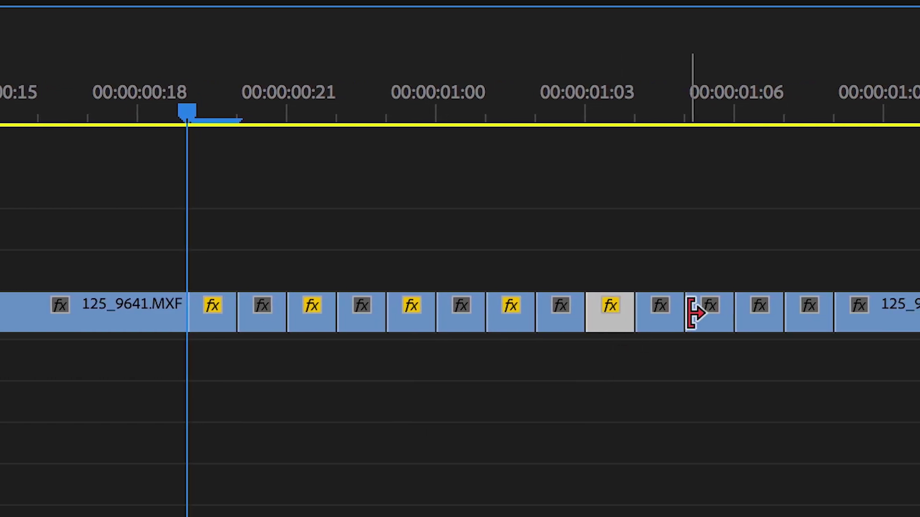
left_click(706, 317)
key("ctrl+v")
left_click(796, 320)
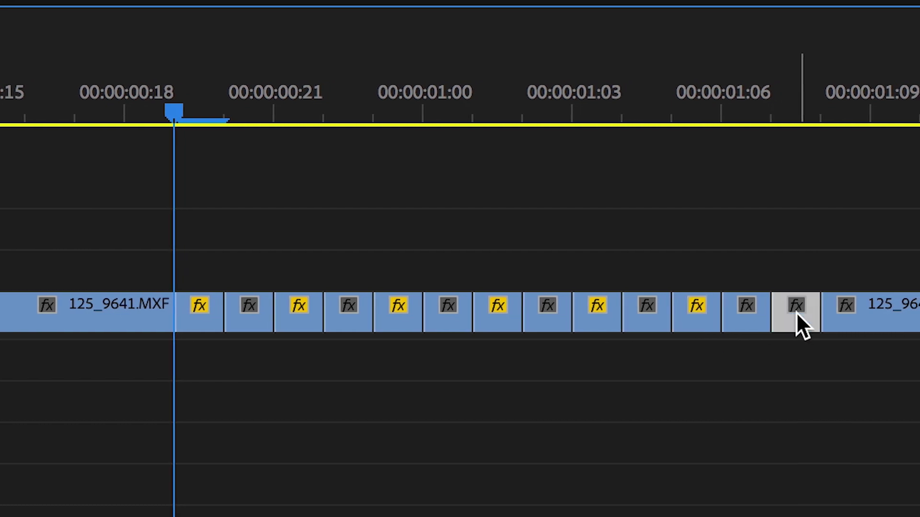
key("ctrl+v")
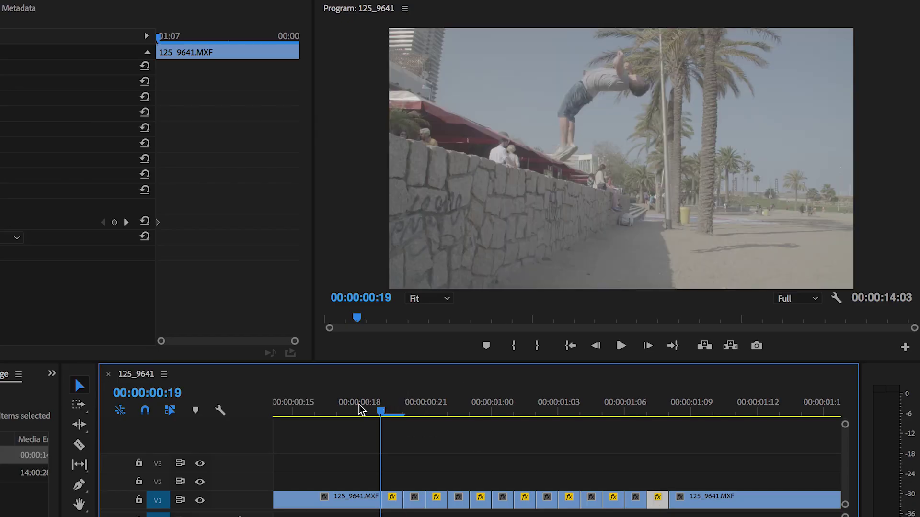
left_click(335, 406)
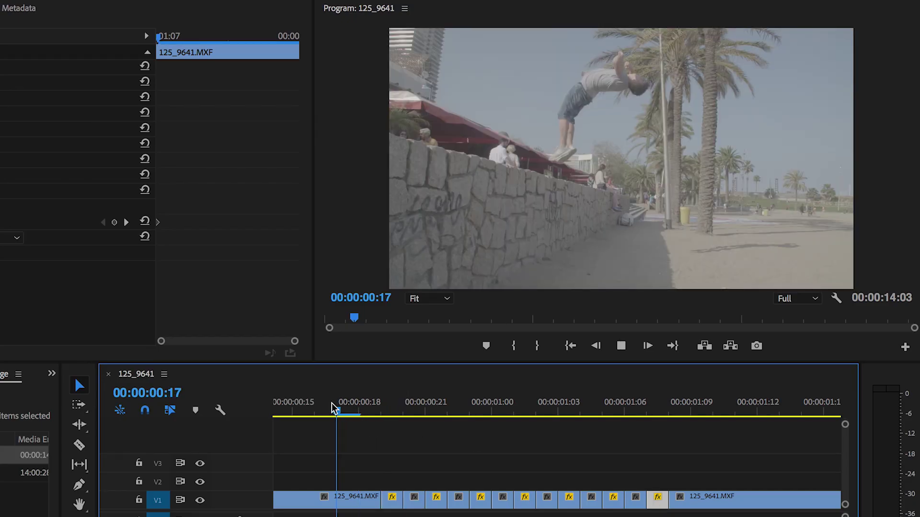
key("space")
key("space")
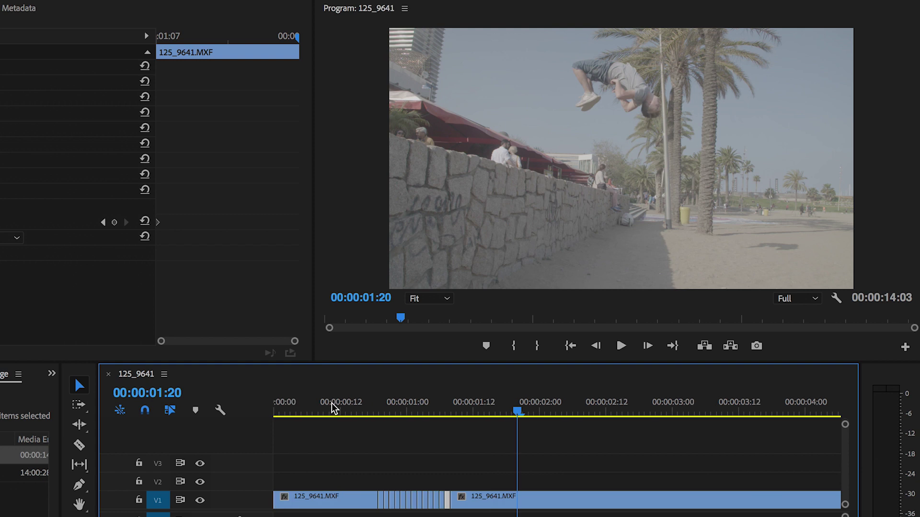
left_click(335, 406)
key("space")
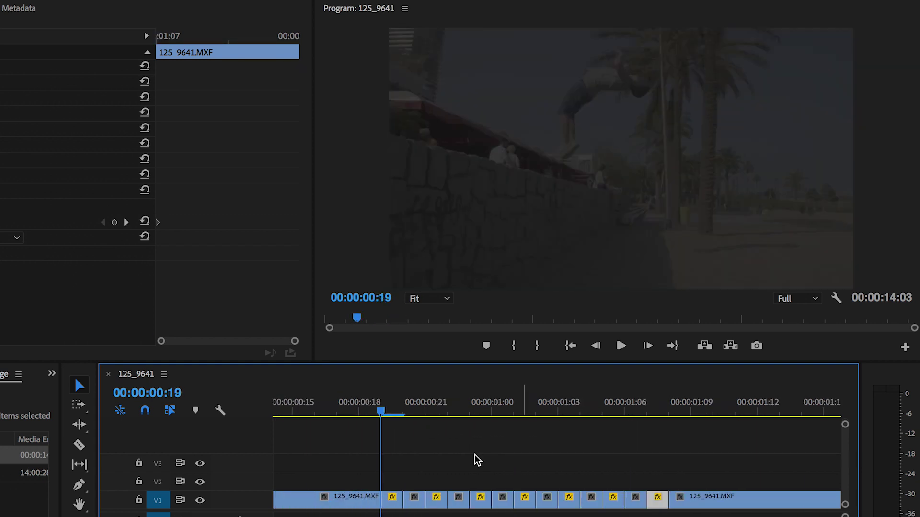
key("space")
left_click(332, 406)
key("space")
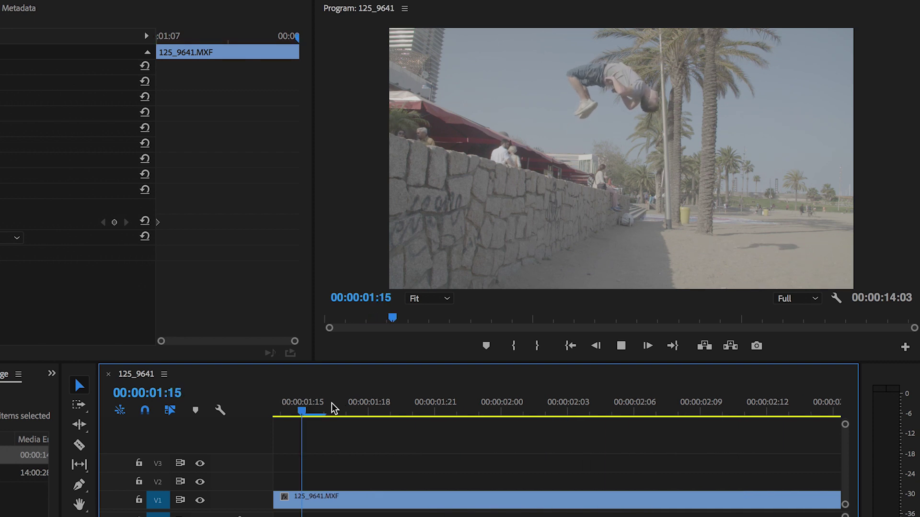
key("space")
key("minus")
left_click(319, 406)
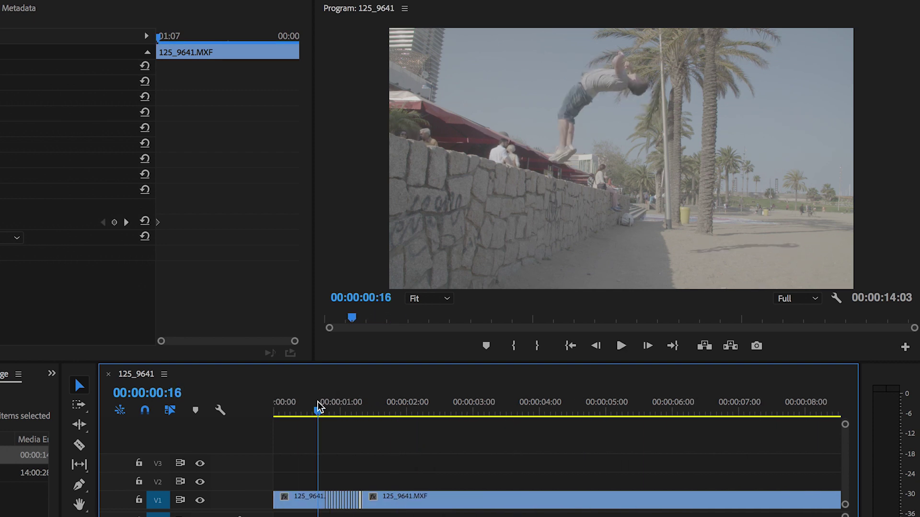